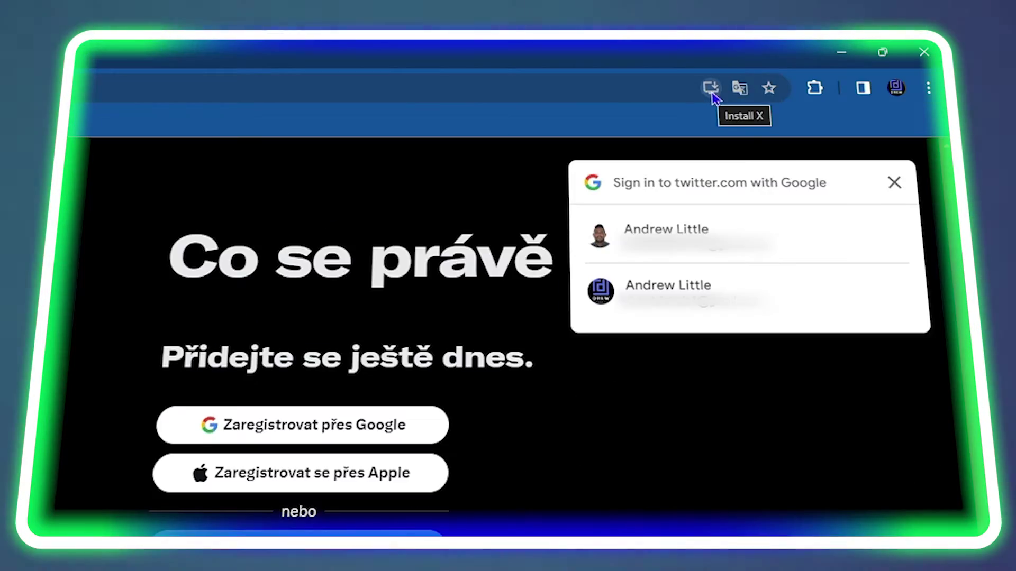
# Open a blank New Tab page in Google Chrome.
pyautogui.click(712, 94)
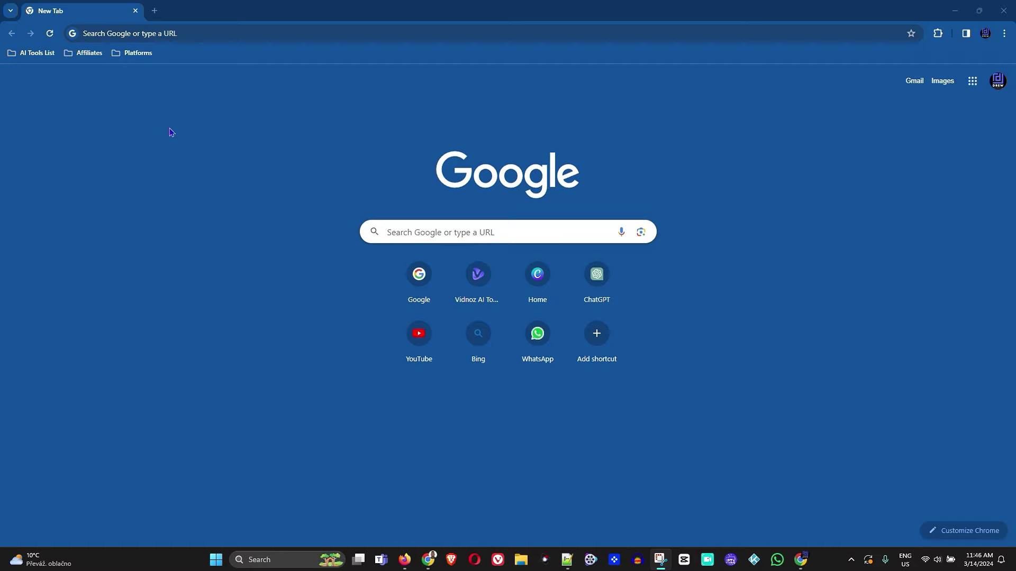
# Search 'twitter' from Chrome's address bar to reach the X sign-up page.
pyautogui.click(181, 30)
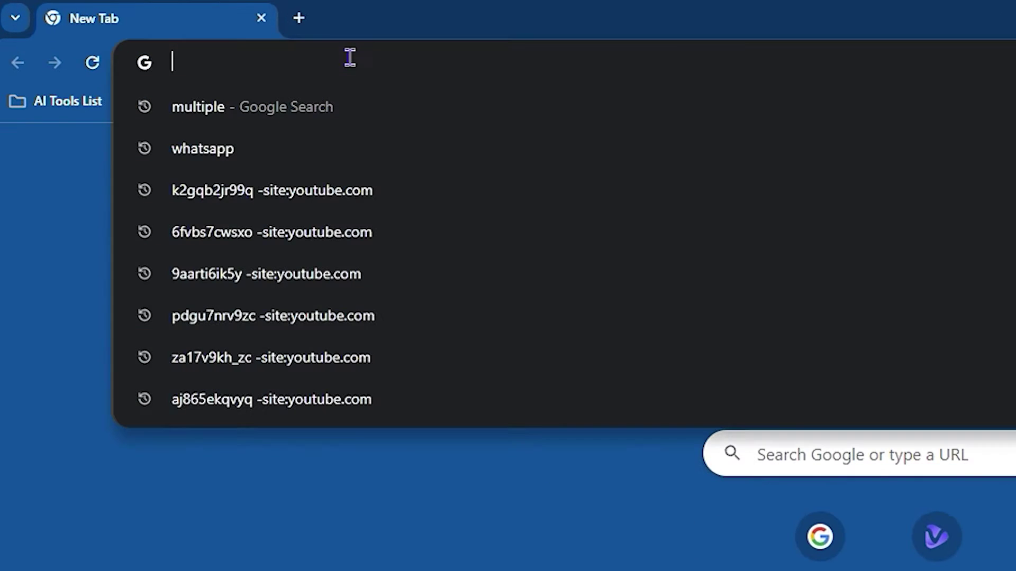
pyautogui.write('twitter')
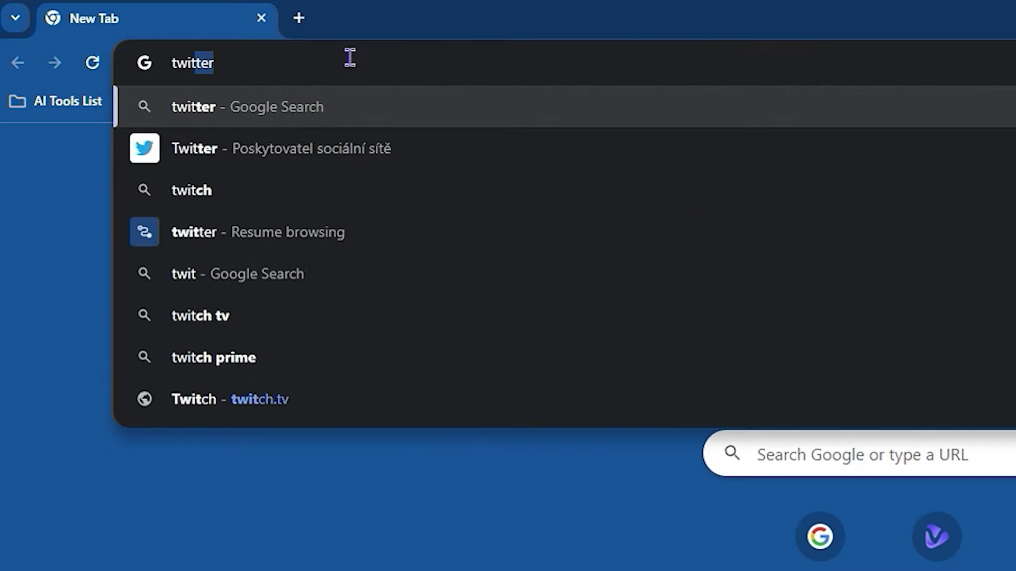
pyautogui.press('Return')
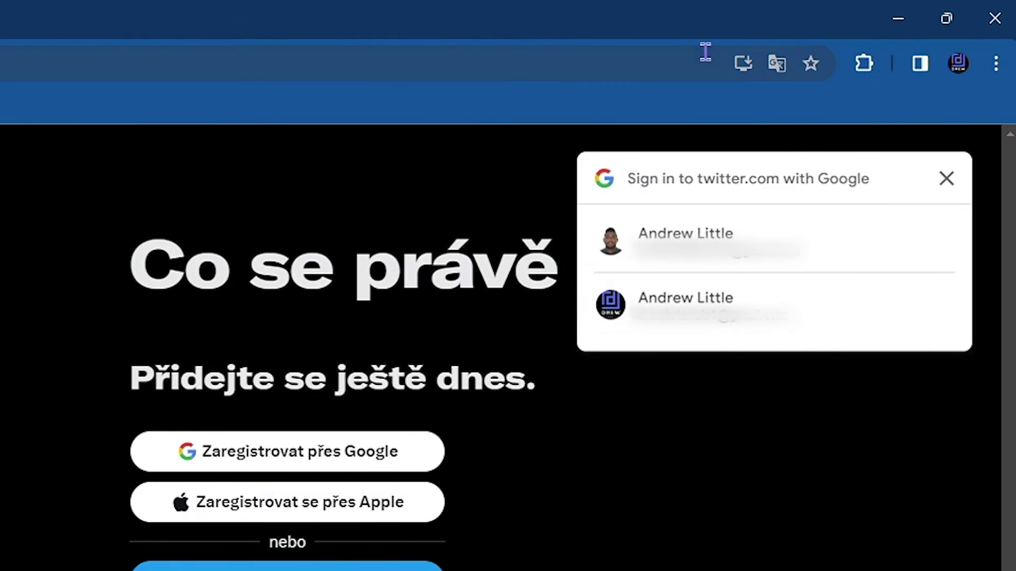
# Install twitter.com as the standalone X app from Chrome, then close its window.
pyautogui.click(742, 65)
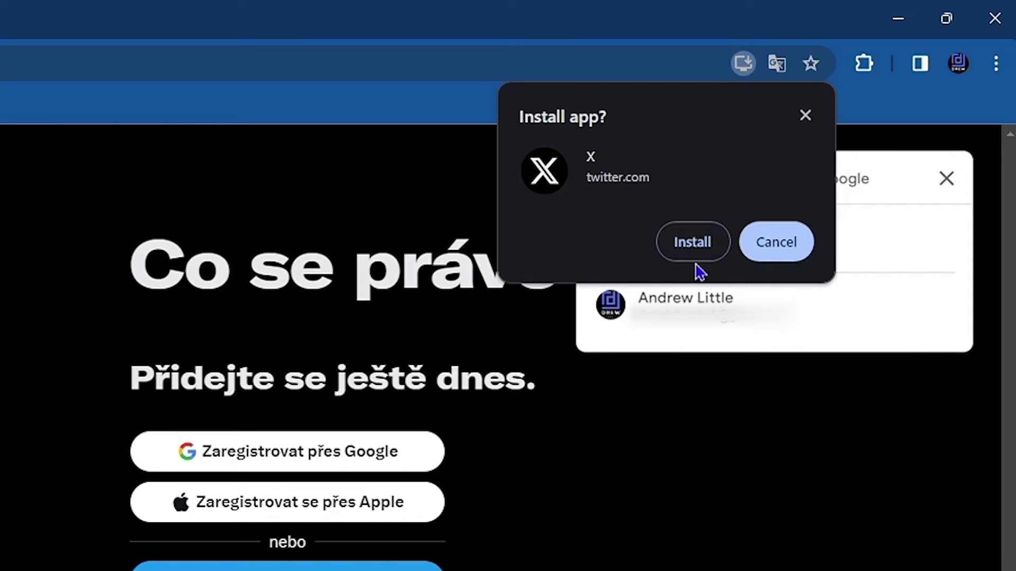
pyautogui.click(692, 248)
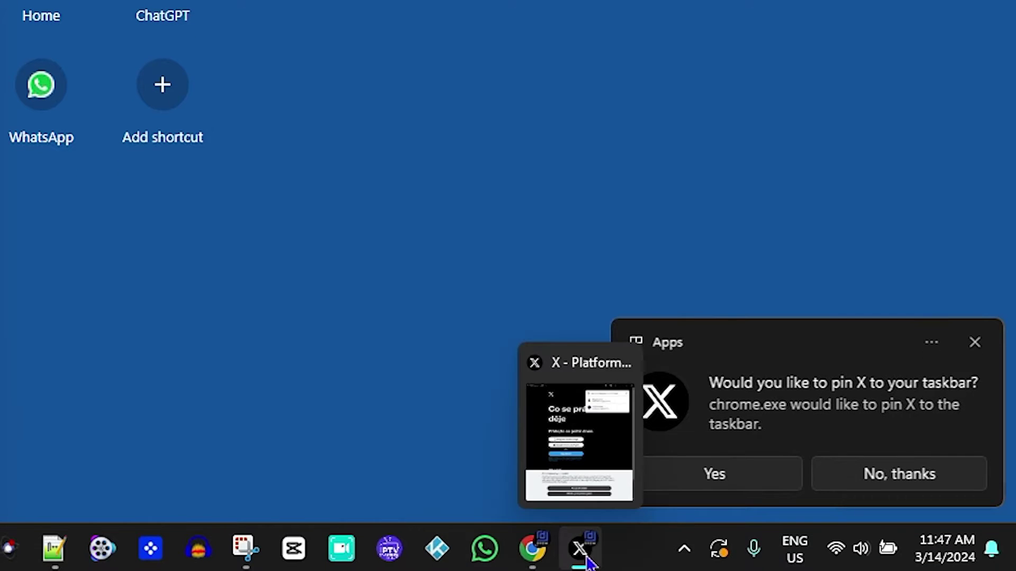
pyautogui.click(580, 550)
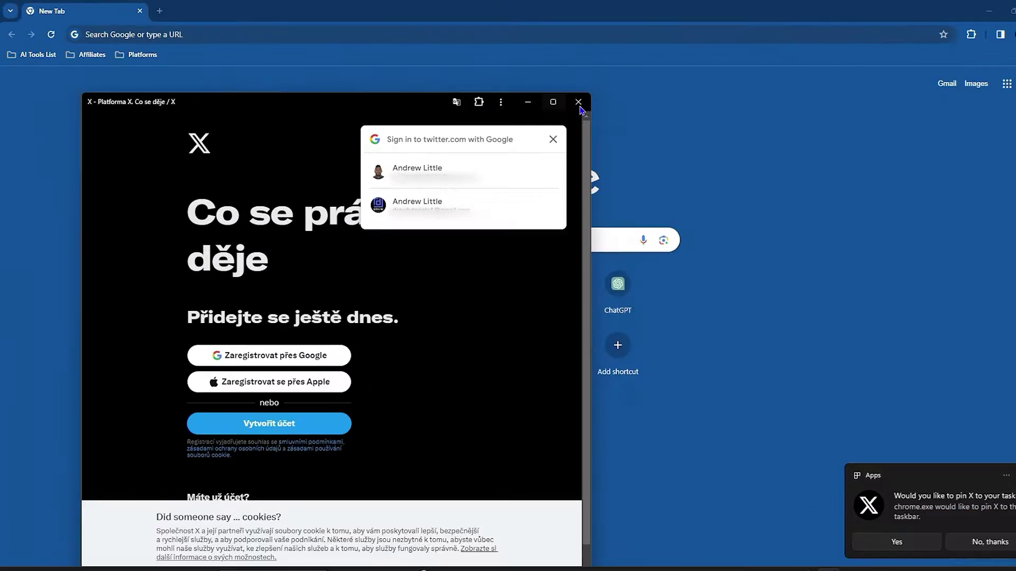
pyautogui.click(988, 25)
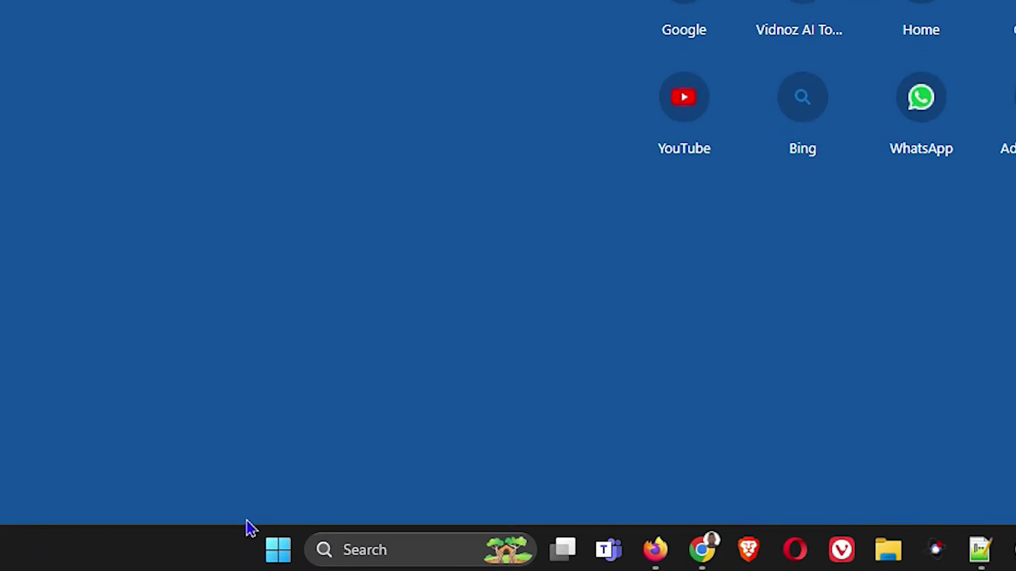
# Launch the X app by searching 'twitter' in Start, and pin it to the taskbar.
pyautogui.click(193, 560)
pyautogui.write('twitter')
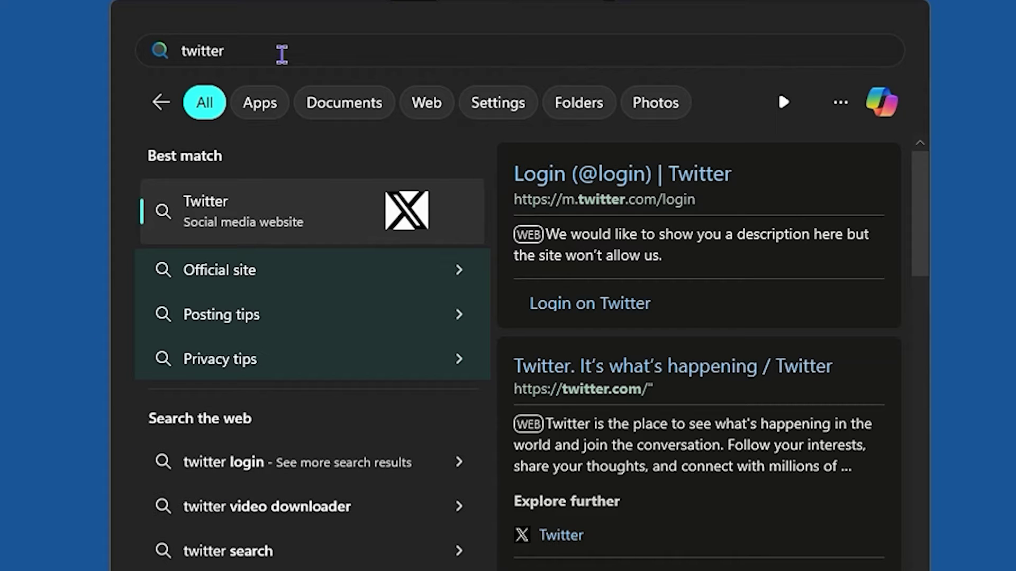
pyautogui.click(275, 223)
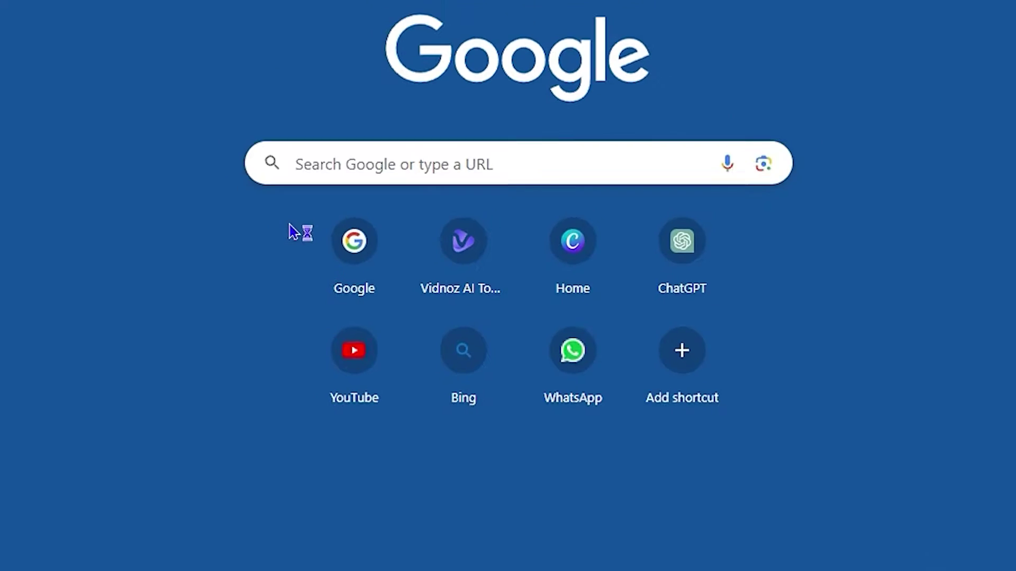
pyautogui.click(866, 523)
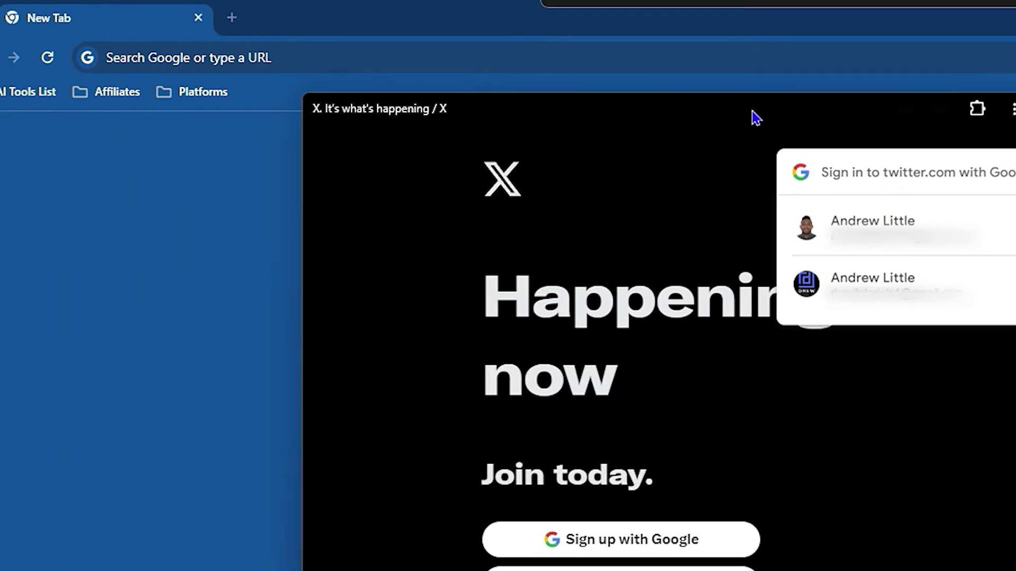
# Uninstall the X web app from its options menu, confirming Remove.
pyautogui.moveTo(756, 117); pyautogui.dragTo(718, 107)
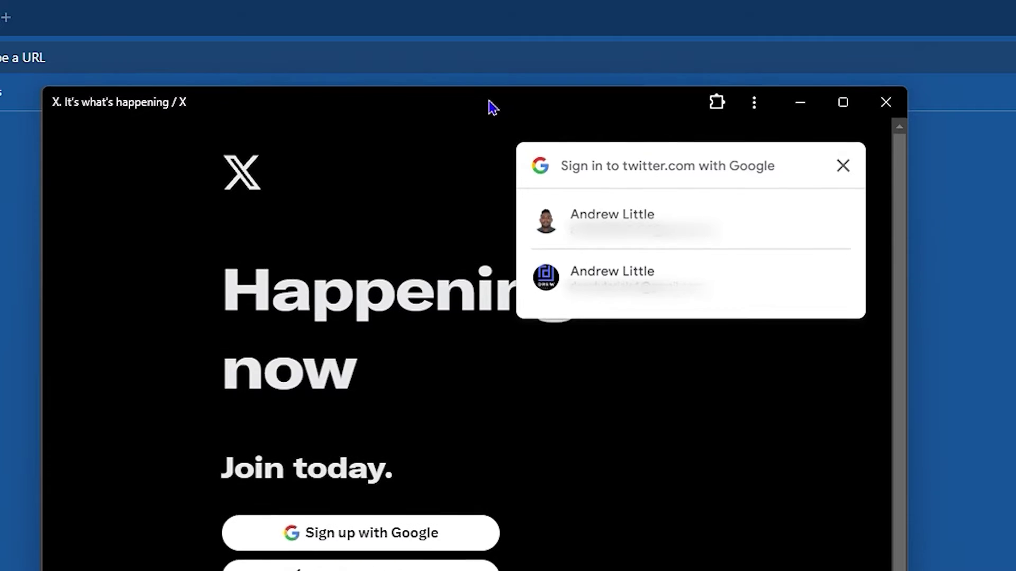
pyautogui.moveTo(493, 107); pyautogui.dragTo(493, 99)
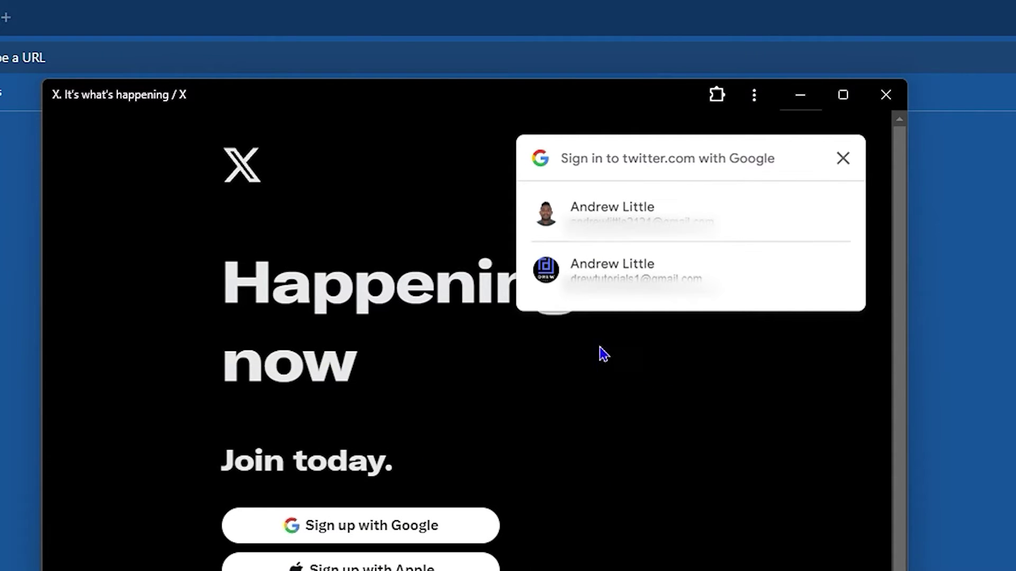
pyautogui.click(754, 95)
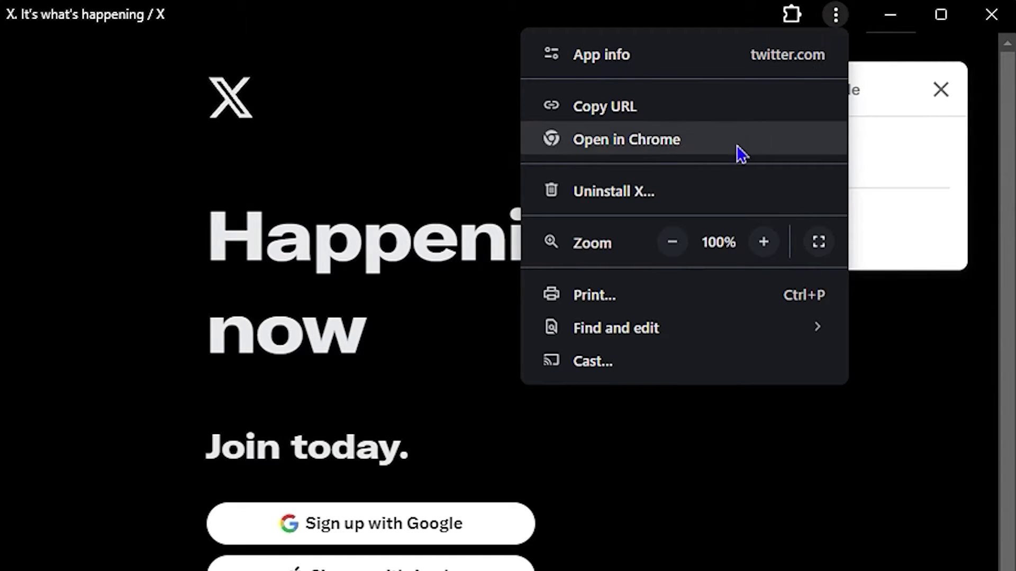
pyautogui.press('Escape')
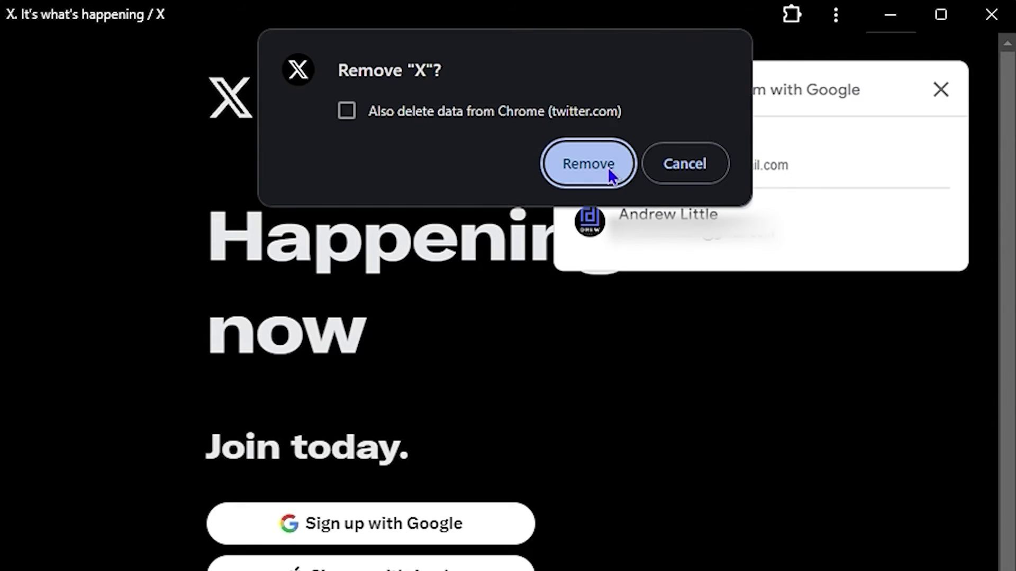
pyautogui.click(604, 165)
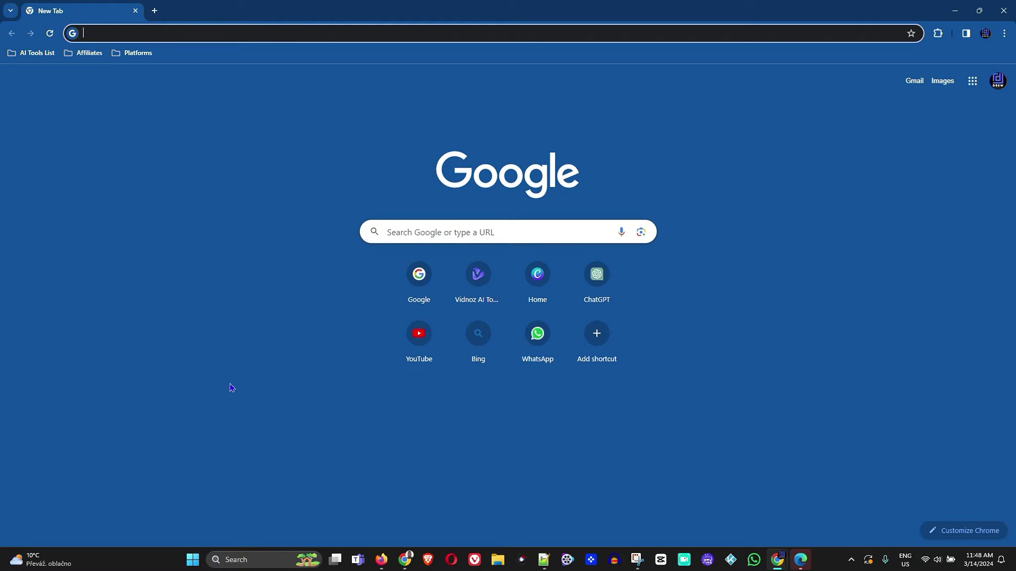
# Search 'store' in the Start menu and launch Microsoft Store.
pyautogui.click(194, 561)
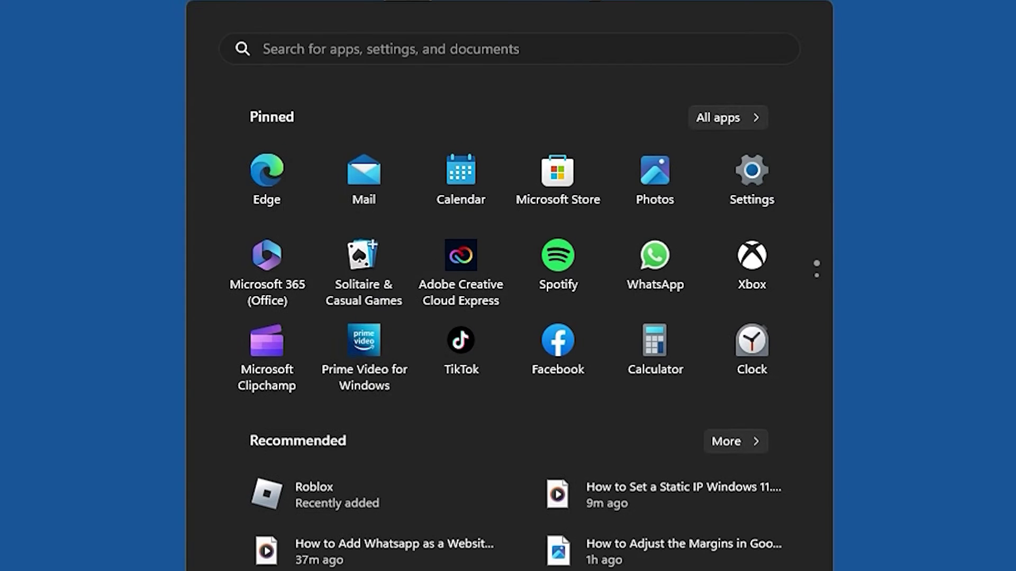
pyautogui.click(383, 49)
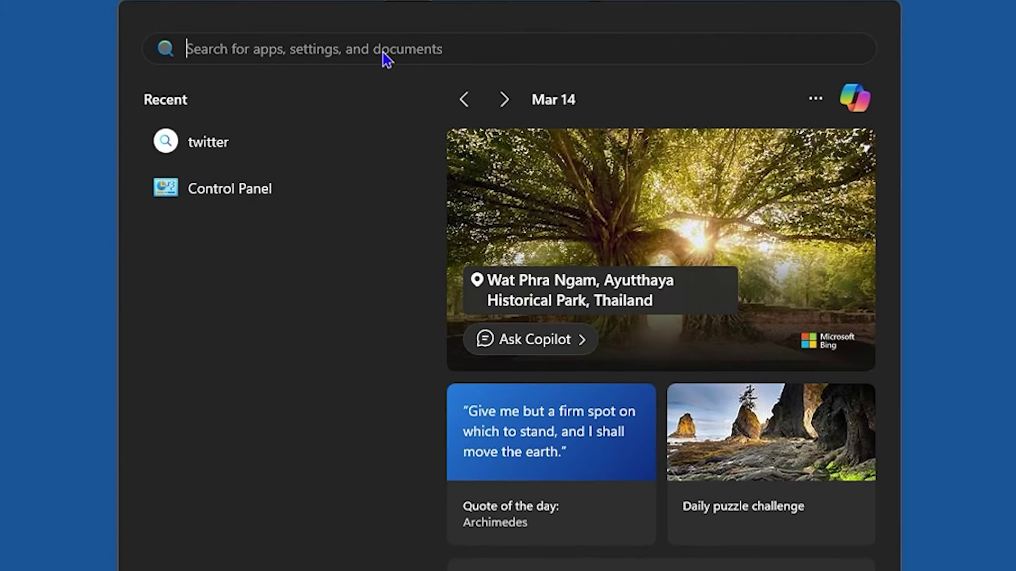
pyautogui.write('store')
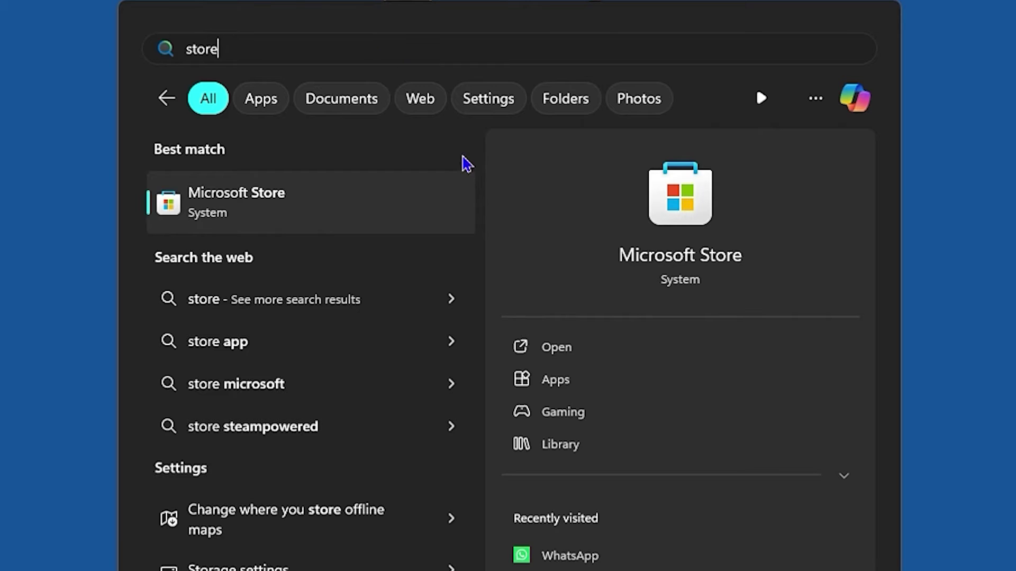
pyautogui.click(270, 202)
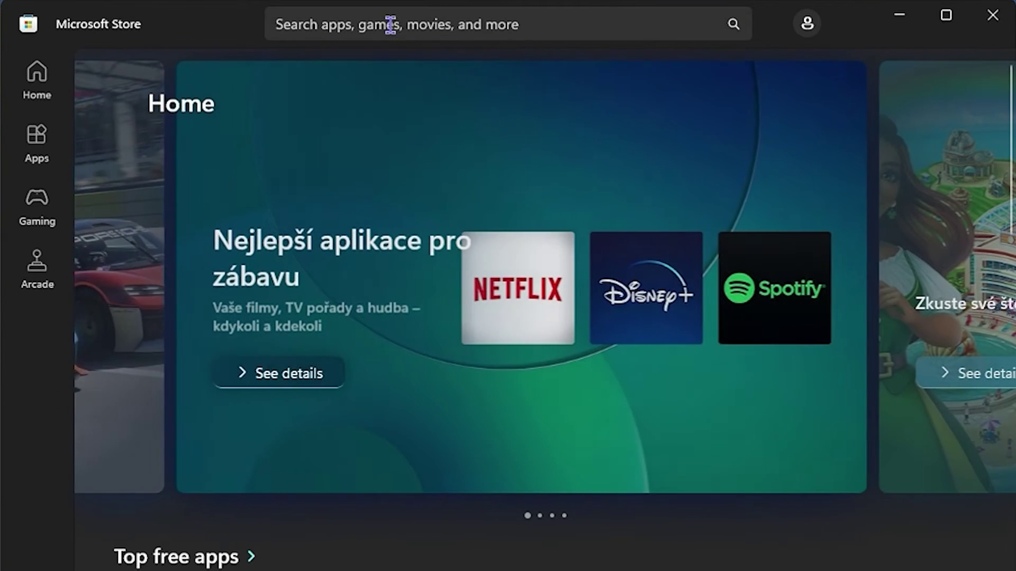
# Search the Store for 'twitter' and install the Twitter app with Get.
pyautogui.click(390, 25)
pyautogui.write('t')
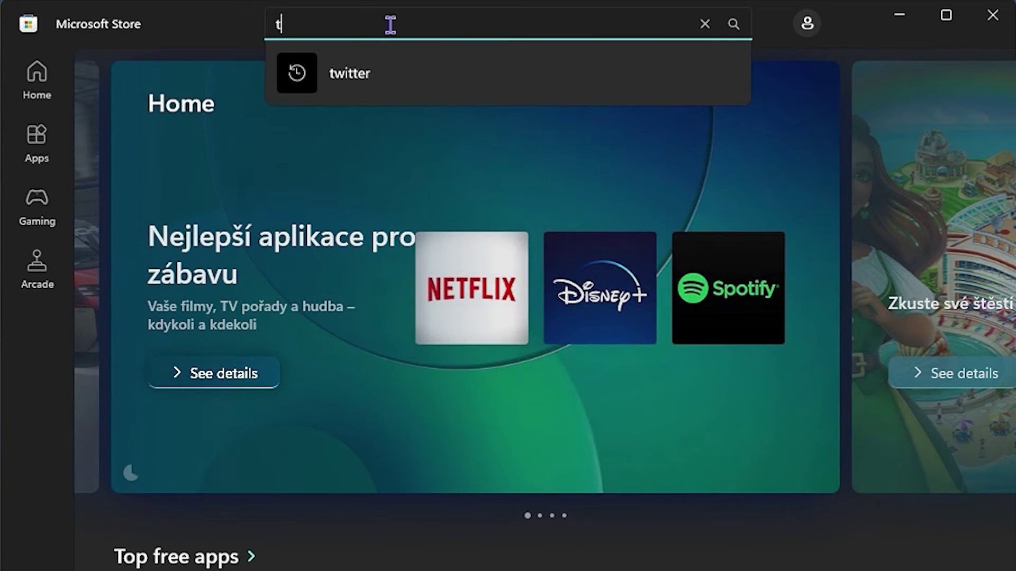
pyautogui.write('witter')
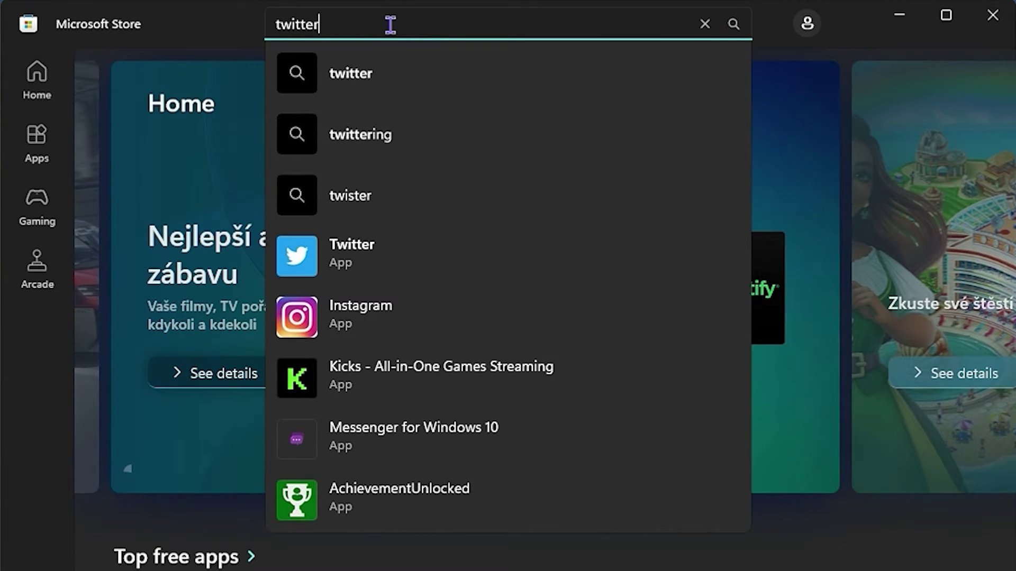
pyautogui.press('Return')
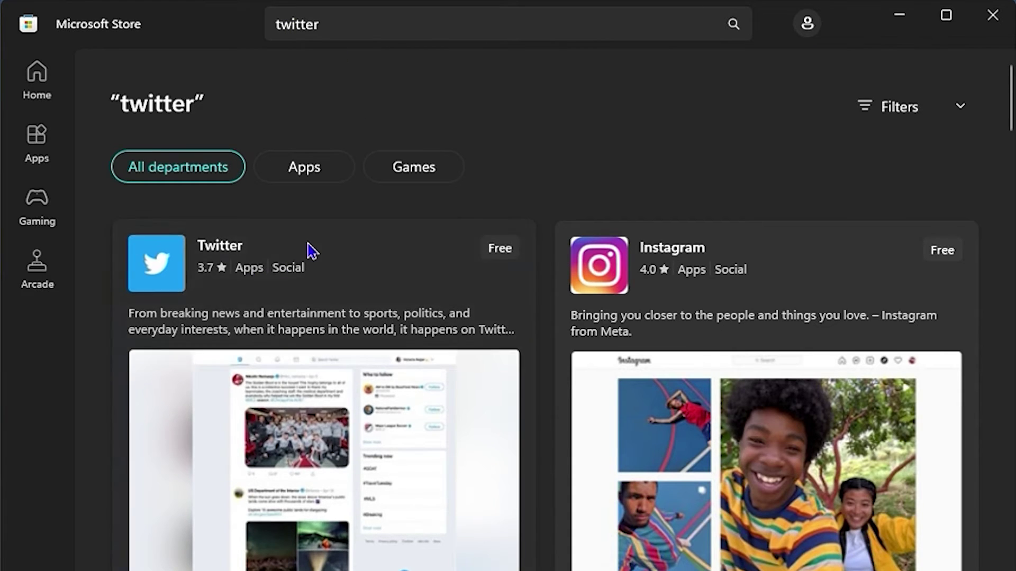
pyautogui.click(311, 249)
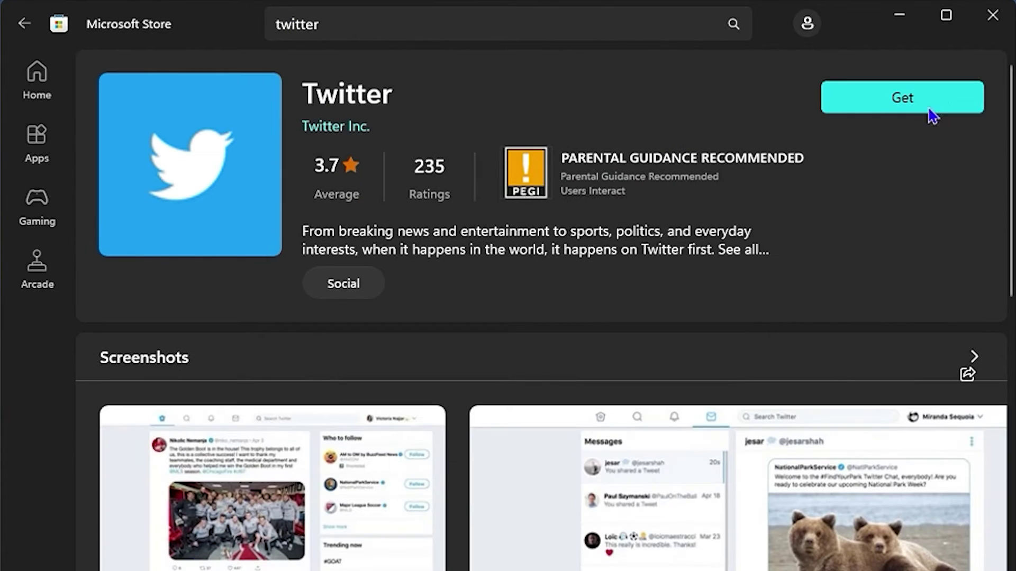
pyautogui.click(929, 109)
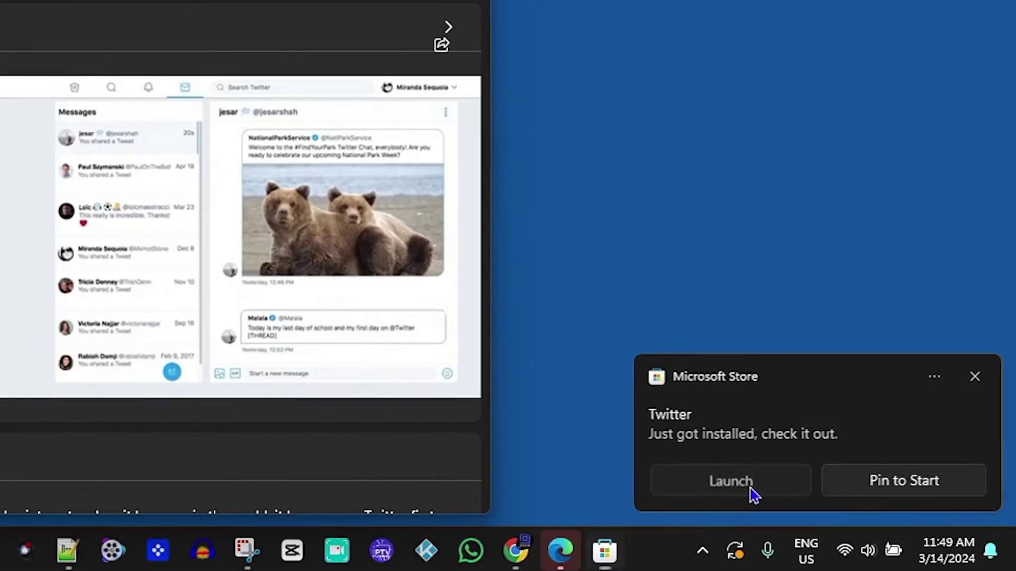
# Launch Twitter from the 'Just got installed' notification and close Microsoft Store.
pyautogui.click(746, 479)
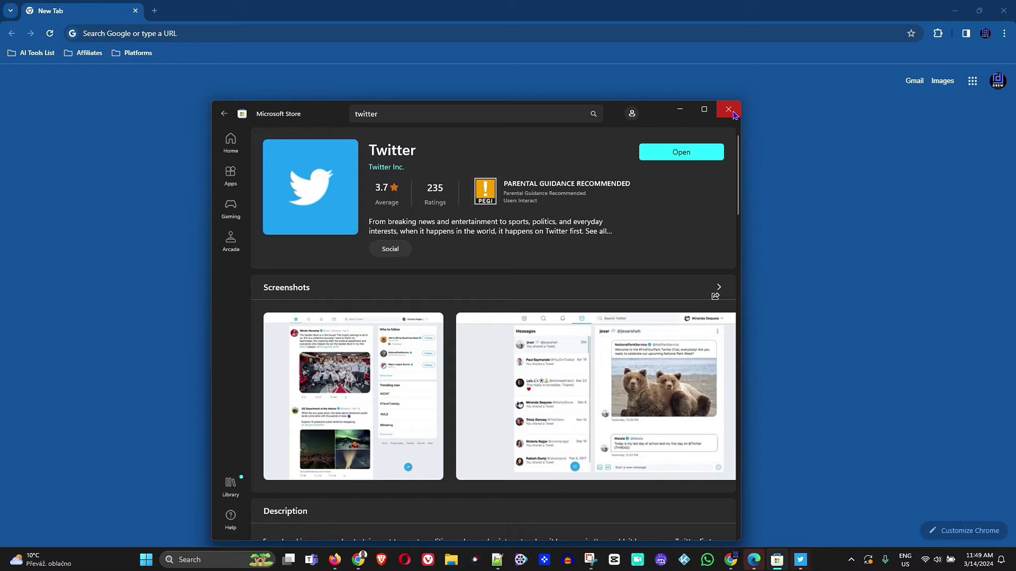
pyautogui.click(733, 113)
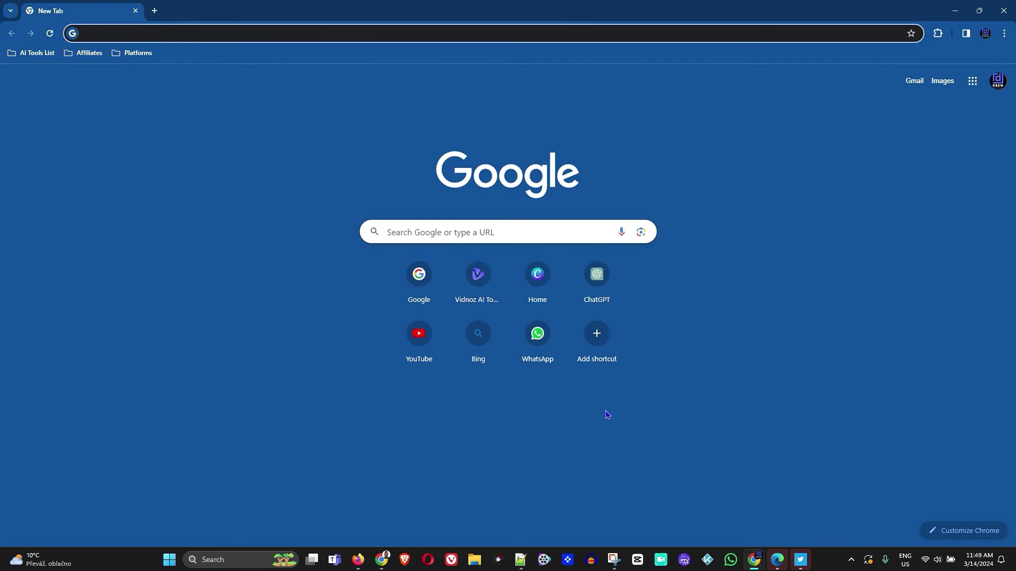
pyautogui.click(800, 559)
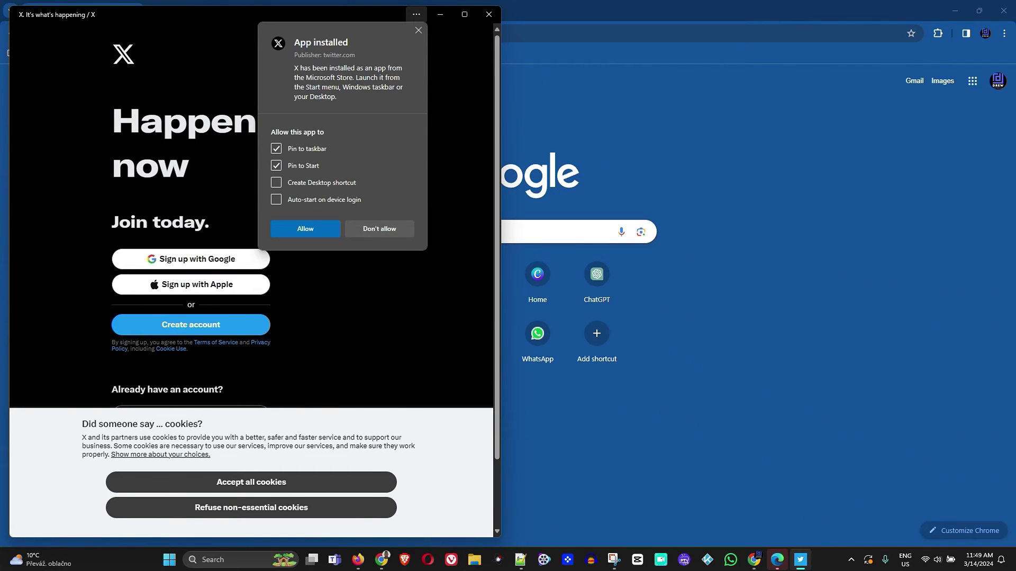
pyautogui.moveTo(803, 567)
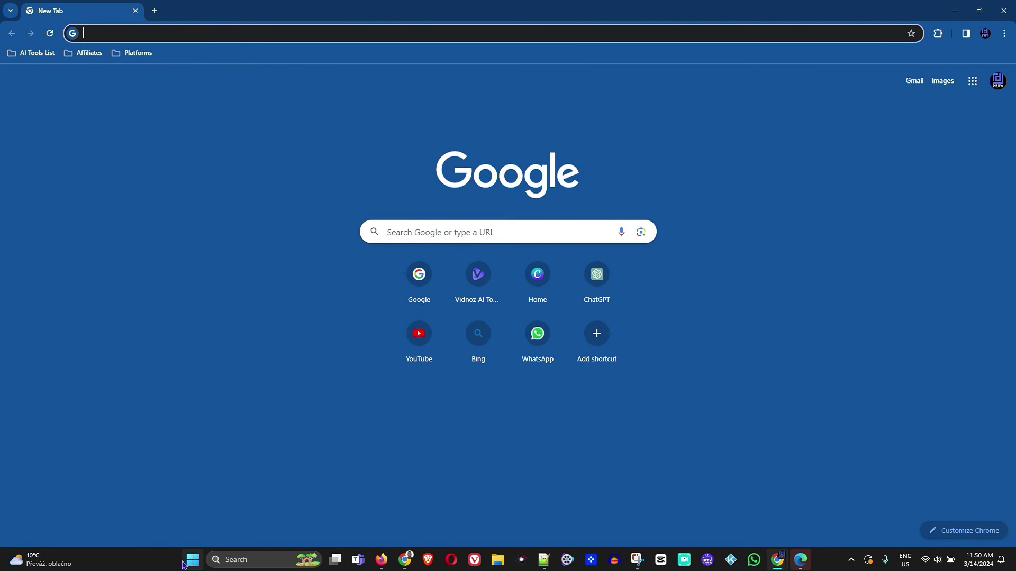
# Filter Installed apps to 'twitter' and uninstall the Twitter app, confirming the prompt.
pyautogui.rightClick(186, 561)
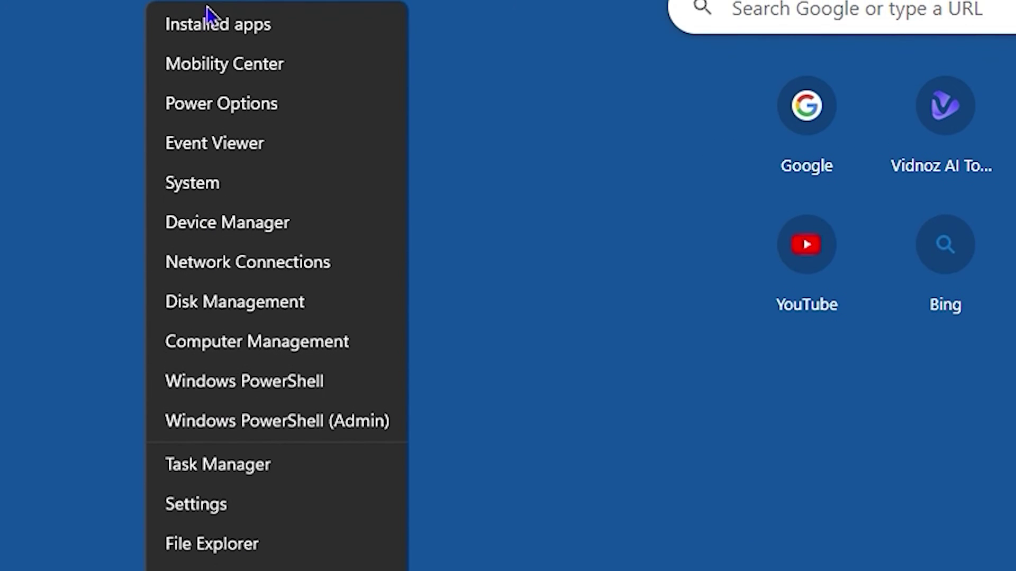
pyautogui.click(221, 33)
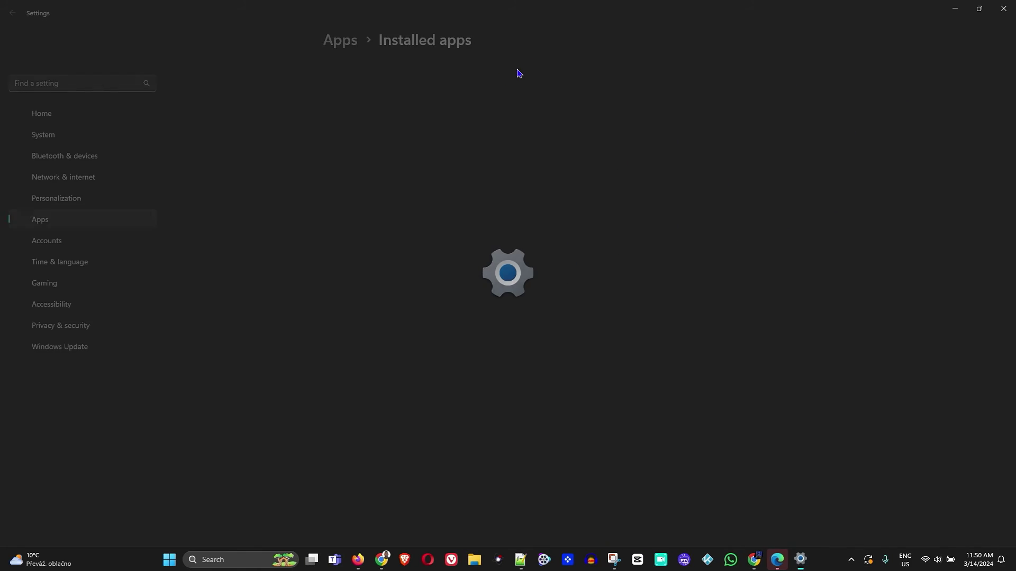
pyautogui.click(357, 66)
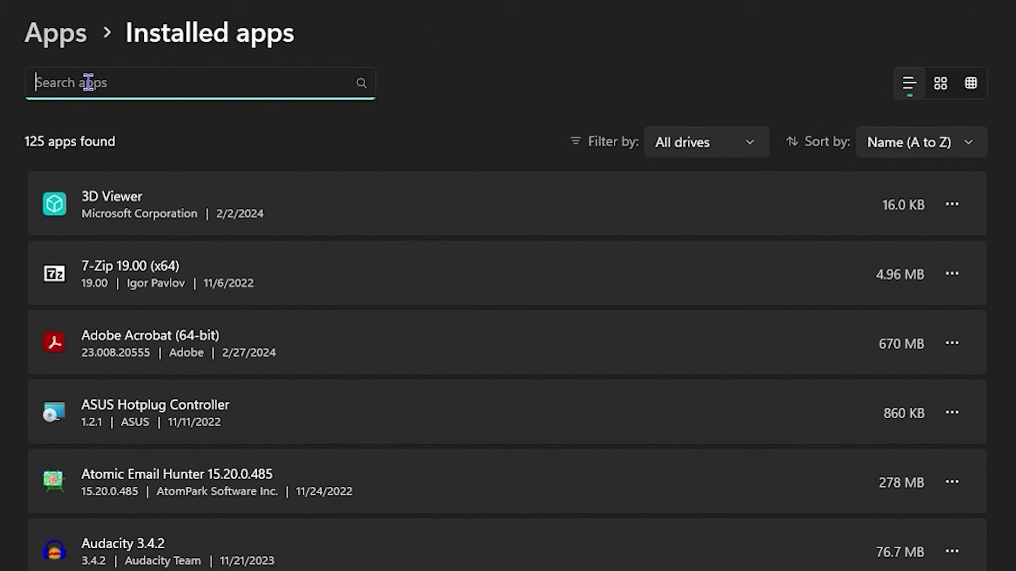
pyautogui.write('twitter')
pyautogui.click(951, 205)
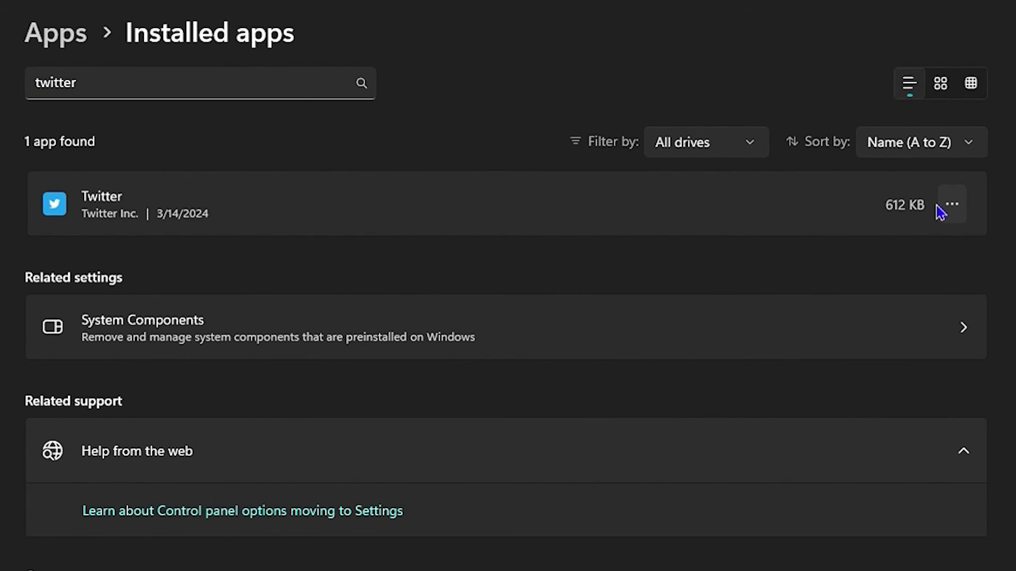
pyautogui.click(744, 313)
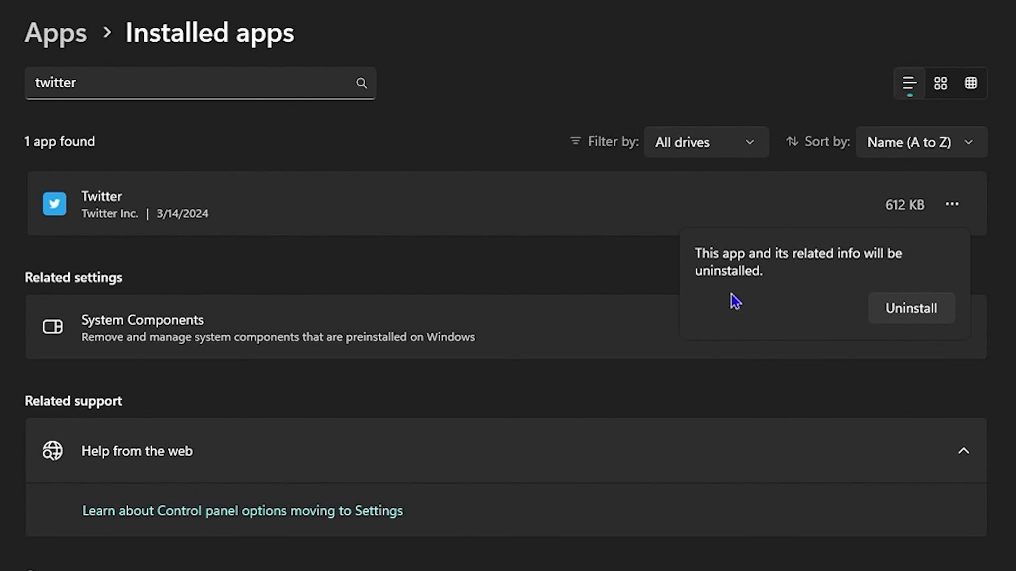
pyautogui.click(921, 313)
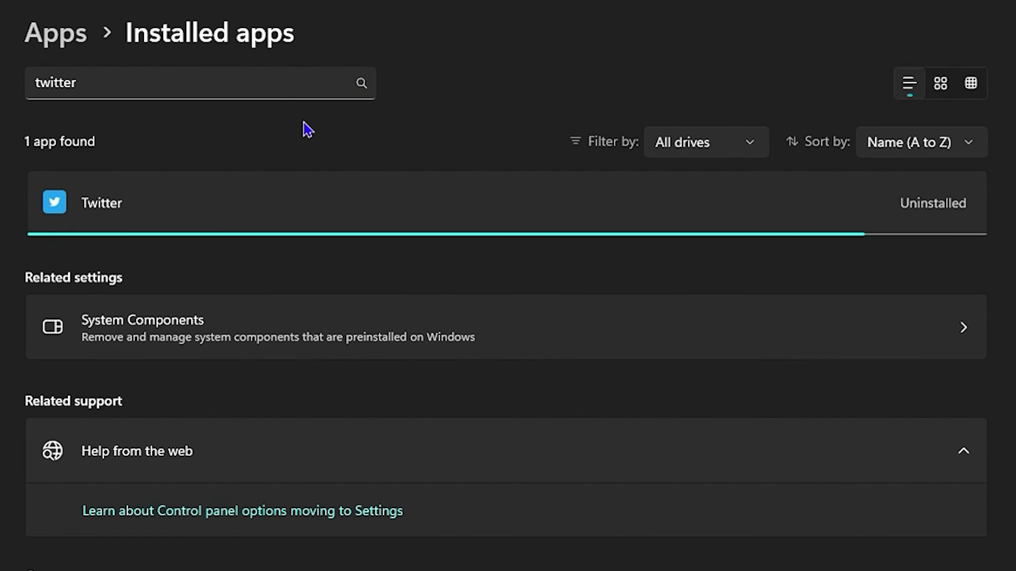